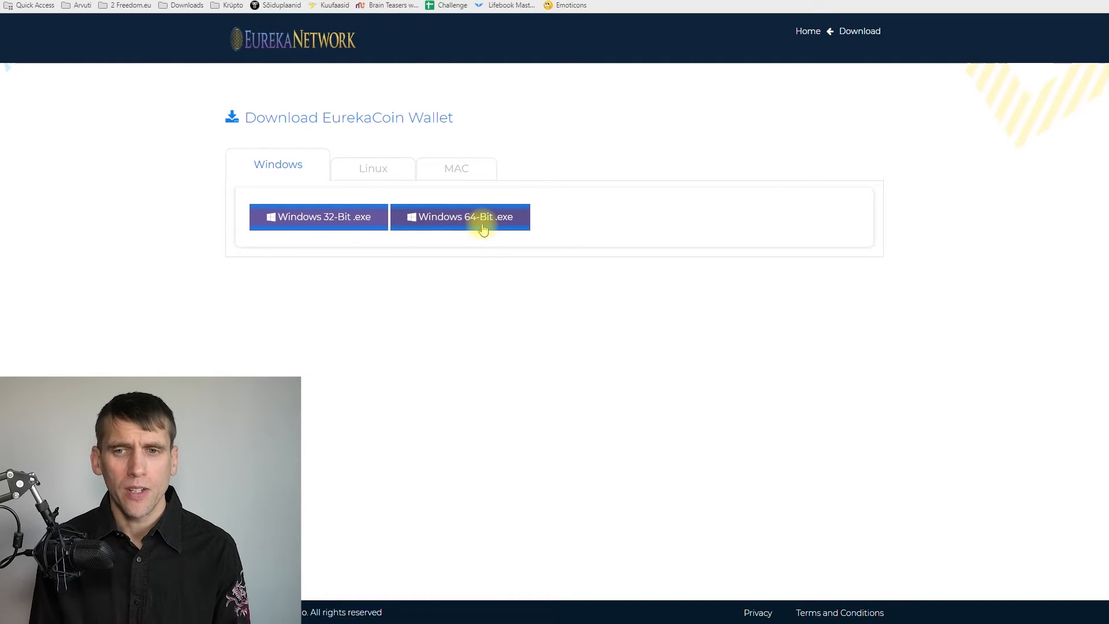
- Download the Windows 64-bit EurekaCoin wallet installer and save it to the Desktop as eurekacoin-0.17.5-win64-setup
{"action": "left_click", "coordinate": [455, 219]}
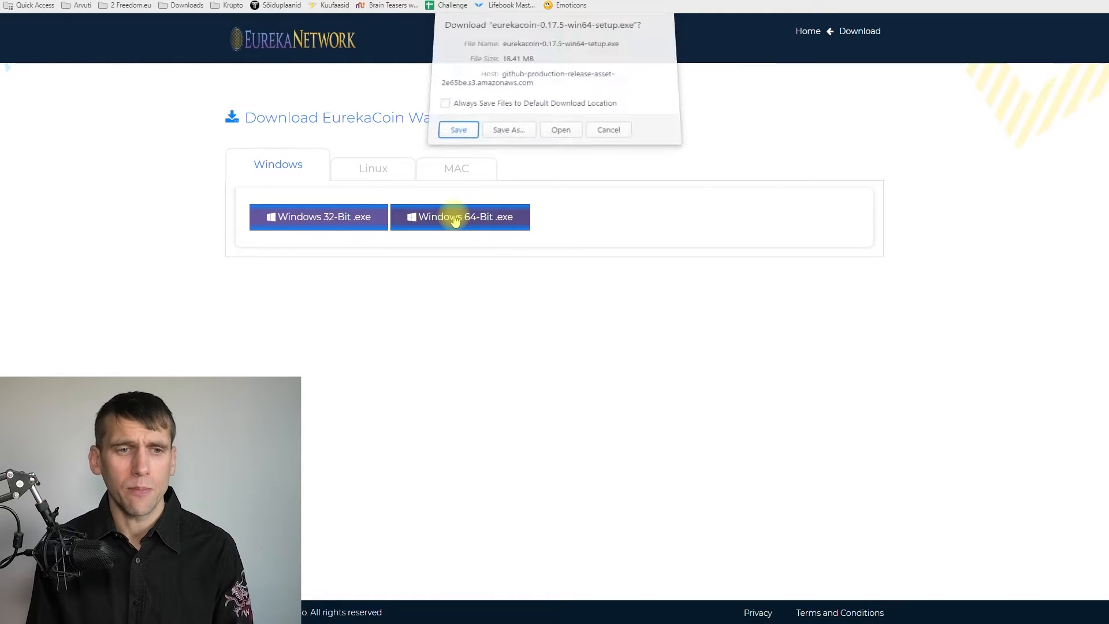
{"action": "left_click", "coordinate": [509, 141]}
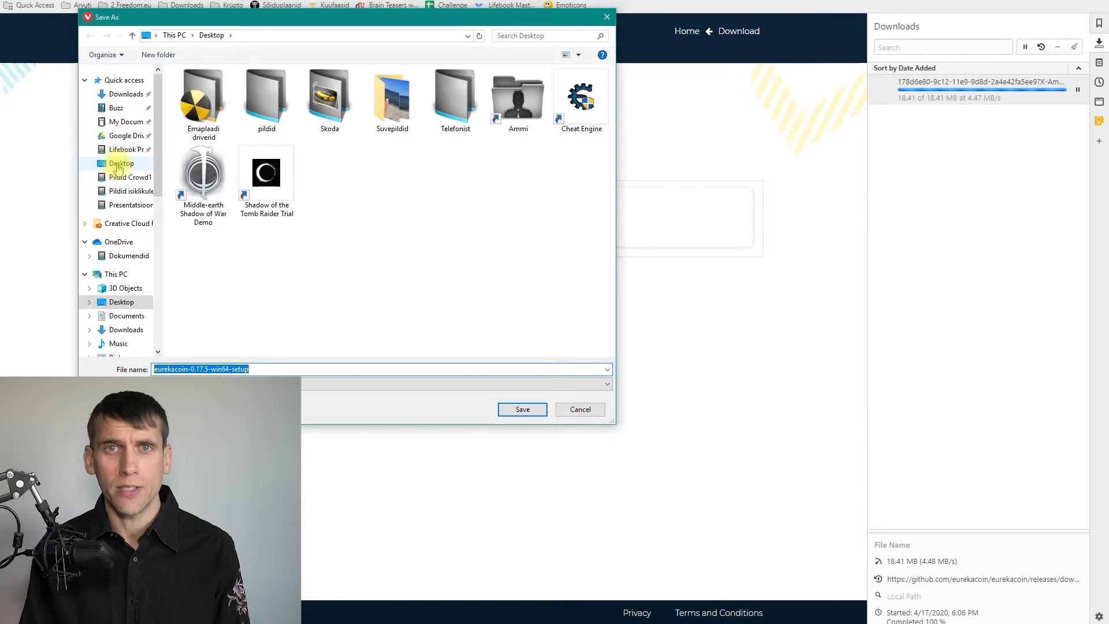
{"action": "left_click", "coordinate": [120, 164]}
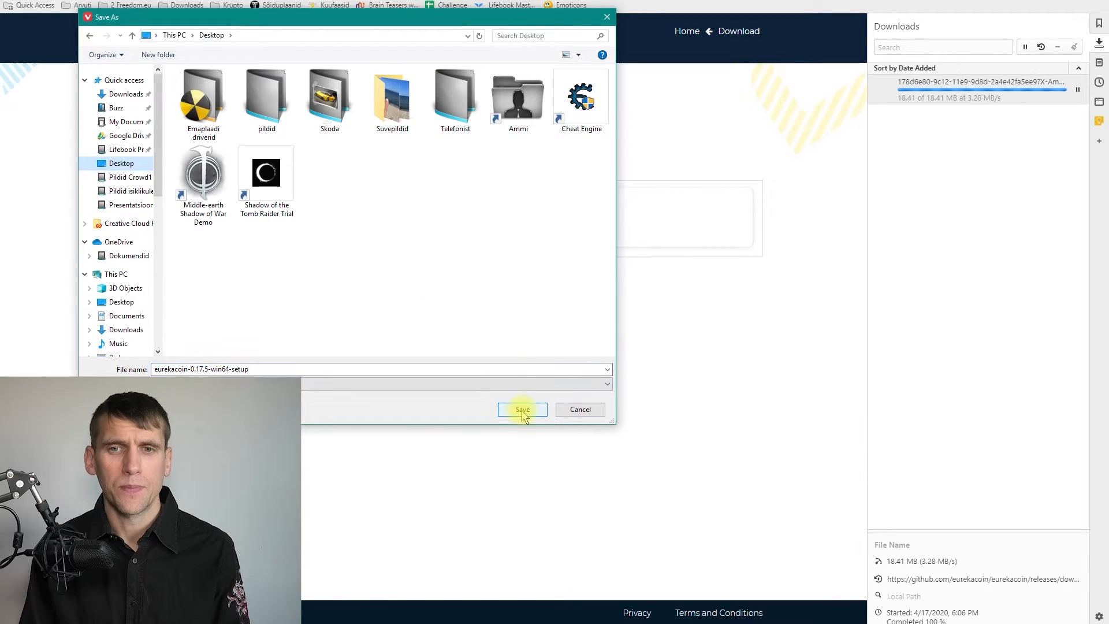
{"action": "left_click", "coordinate": [523, 411]}
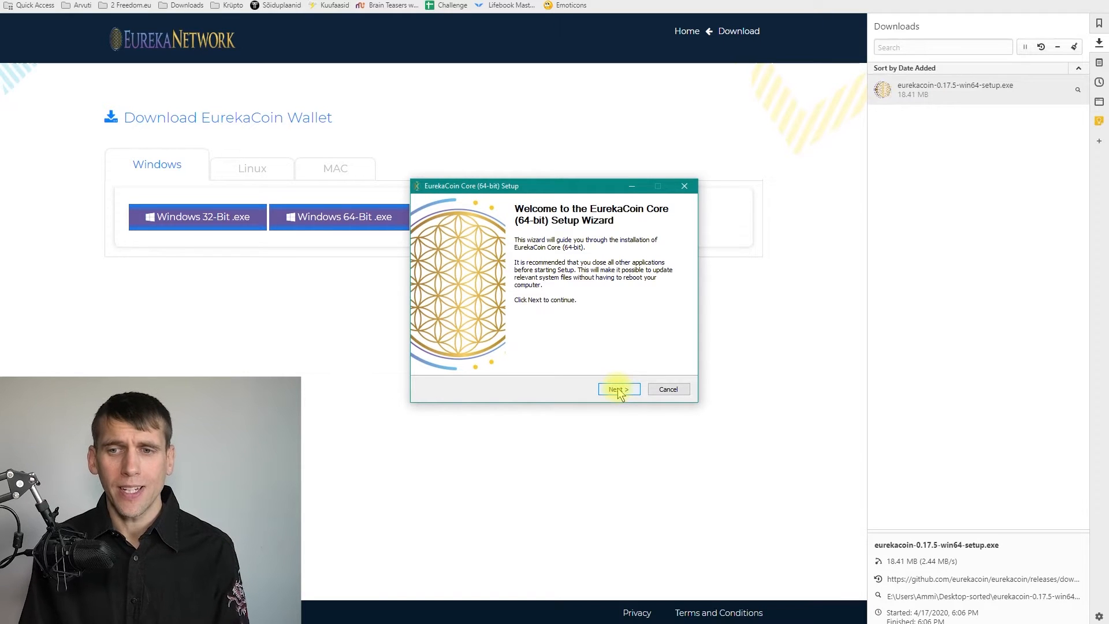
- Install EurekaCoin Core (64-bit) in C:\Program Files\EurekaCoin with the EurekaCoin Core Start Menu folder
{"action": "left_click", "coordinate": [618, 389]}
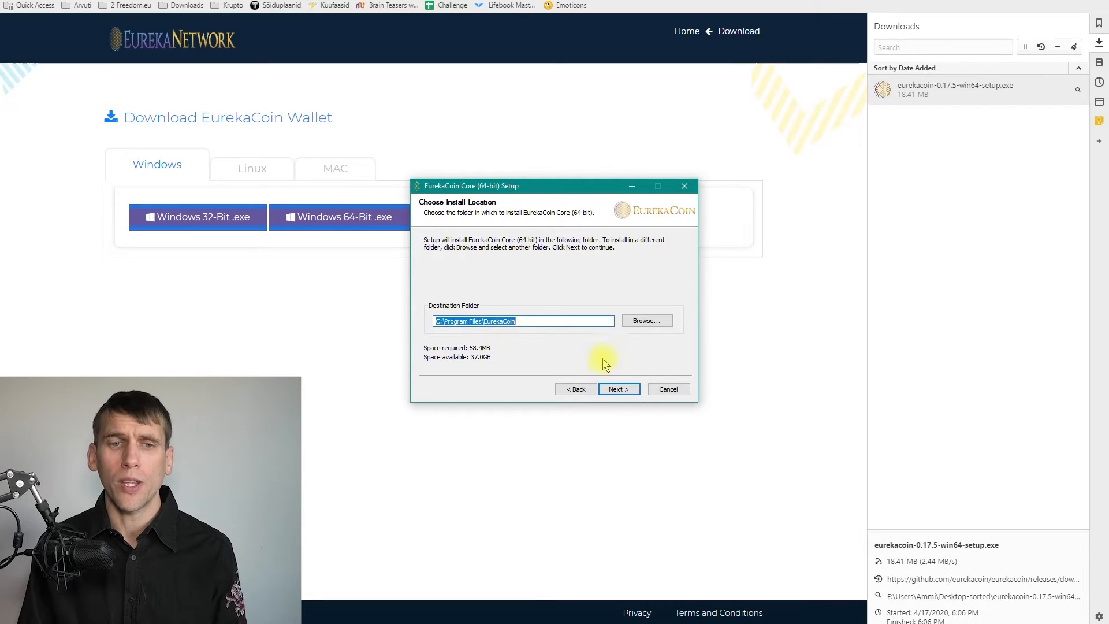
{"action": "left_click", "coordinate": [619, 390]}
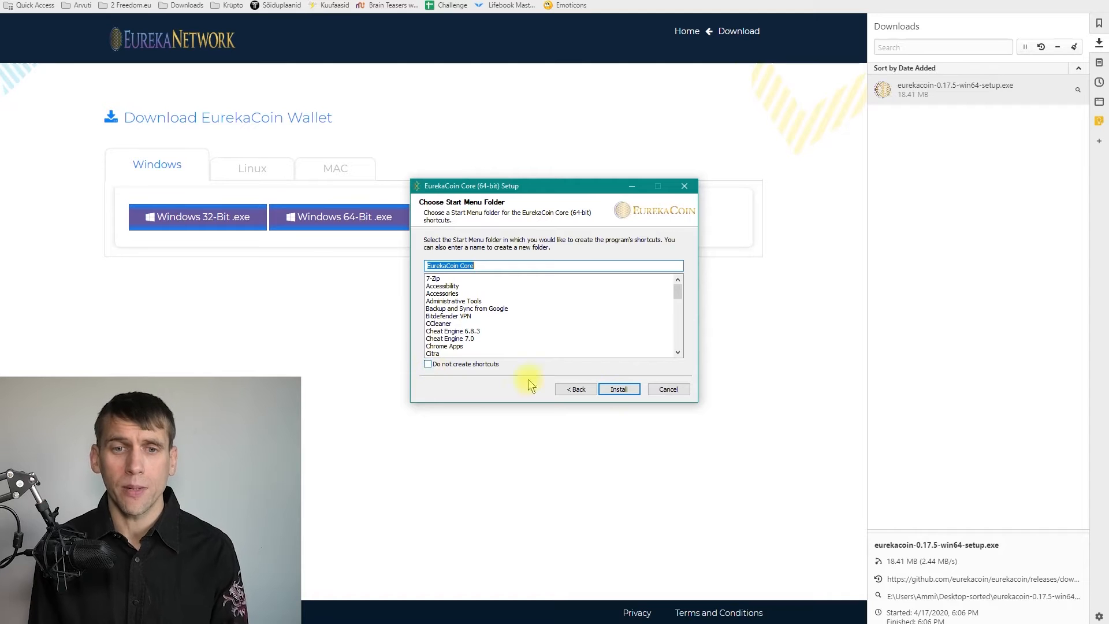
{"action": "left_click", "coordinate": [619, 393]}
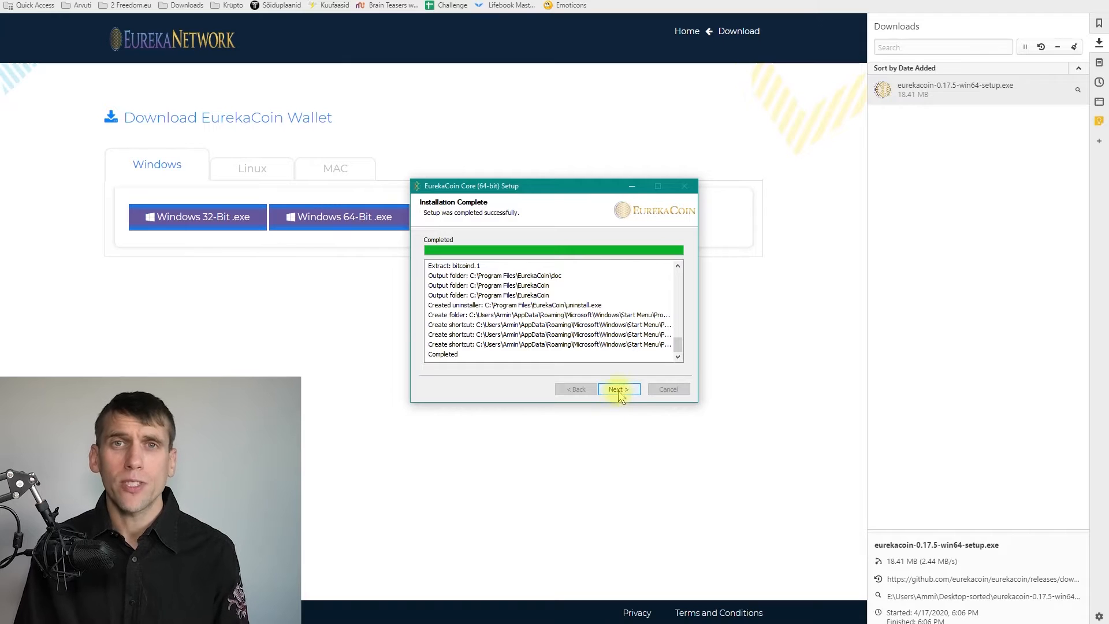
{"action": "left_click", "coordinate": [617, 389]}
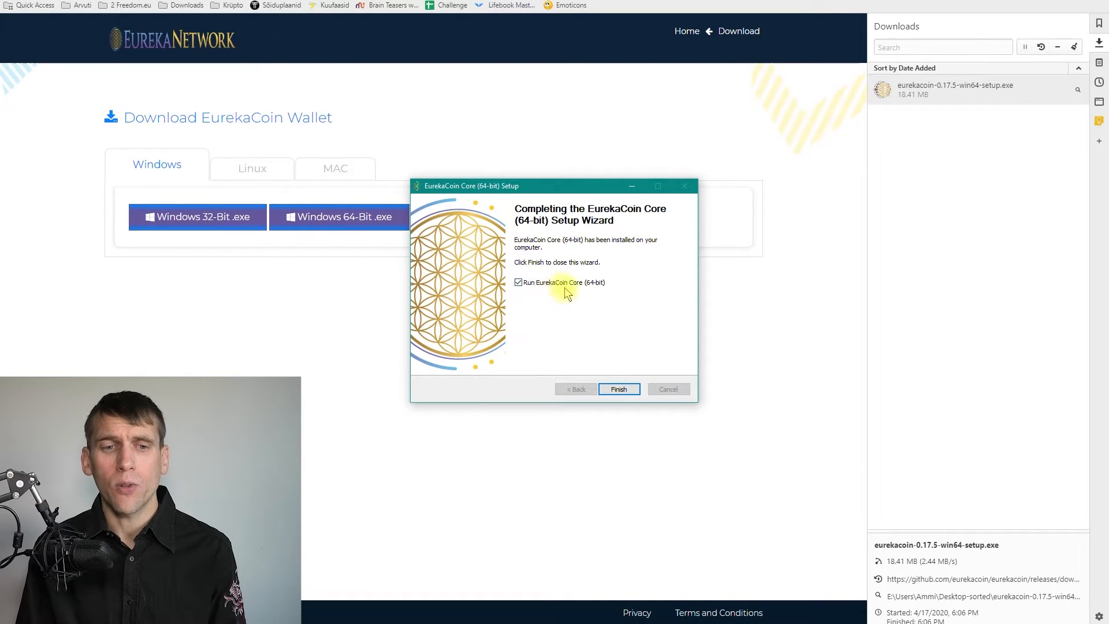
- Finish the setup with EurekaCoin Core set to run, and use the custom Eureka Blockchain folder as its data directory
{"action": "left_click", "coordinate": [618, 389]}
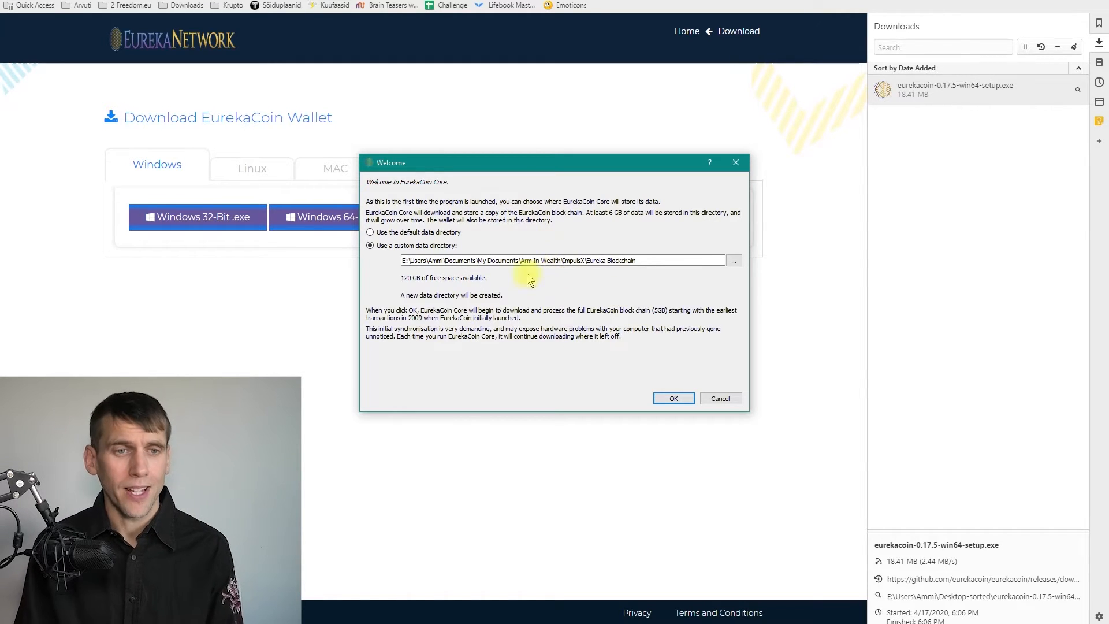
{"action": "left_click", "coordinate": [674, 398]}
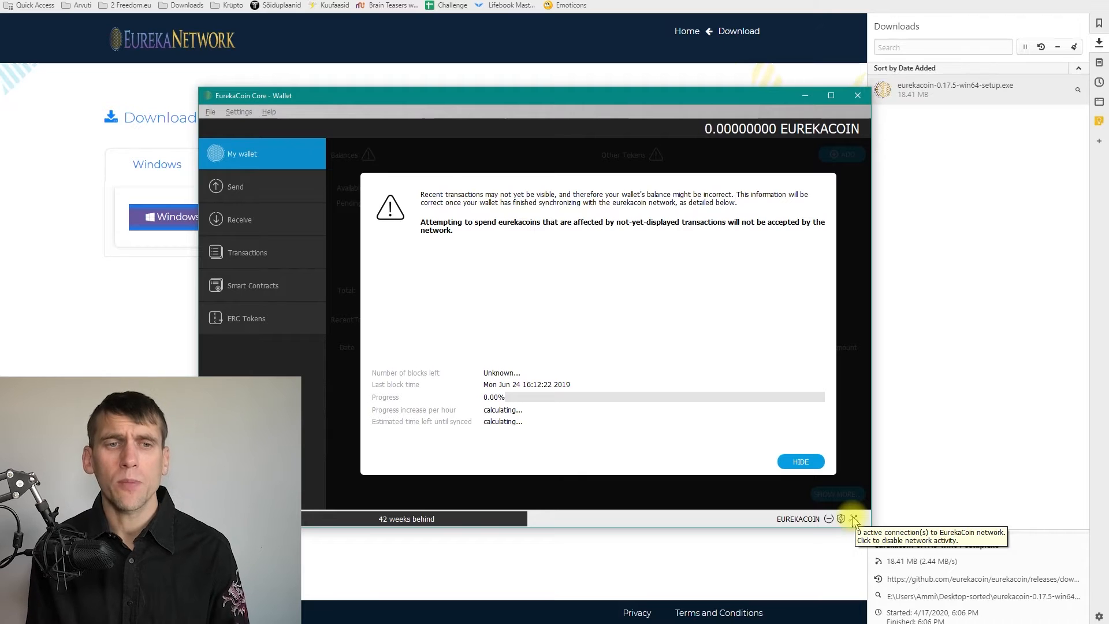
- Examine the network connections and current block count in the wallet's debug information
{"action": "left_click", "coordinate": [270, 114]}
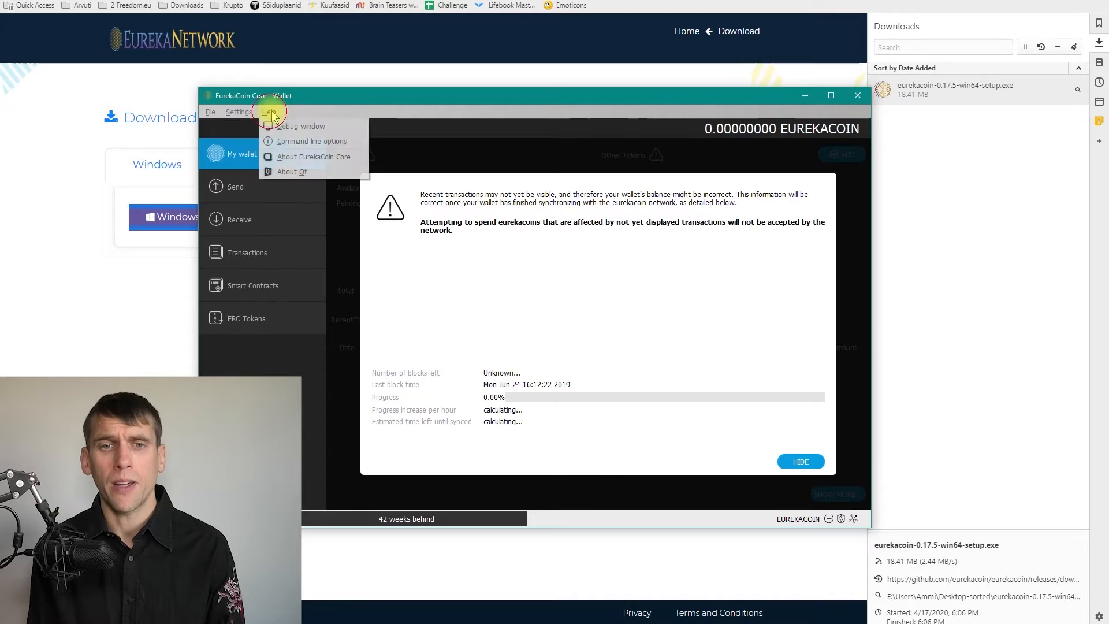
{"action": "left_click", "coordinate": [298, 127]}
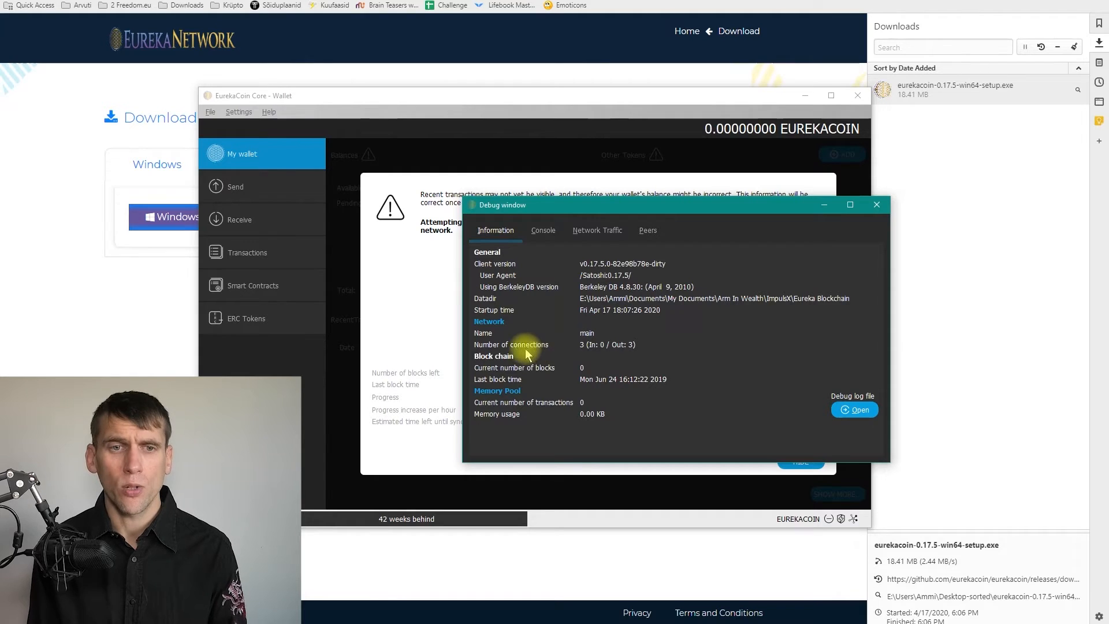
{"action": "left_click_drag", "start_coordinate": [607, 208], "coordinate": [508, 89]}
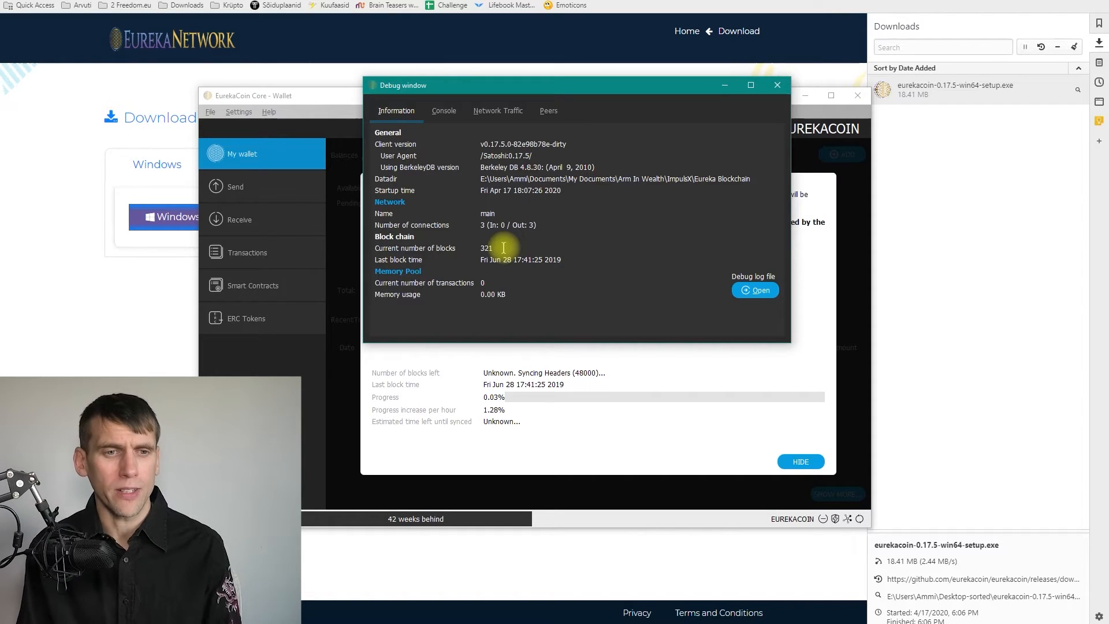
{"action": "left_click", "coordinate": [778, 85]}
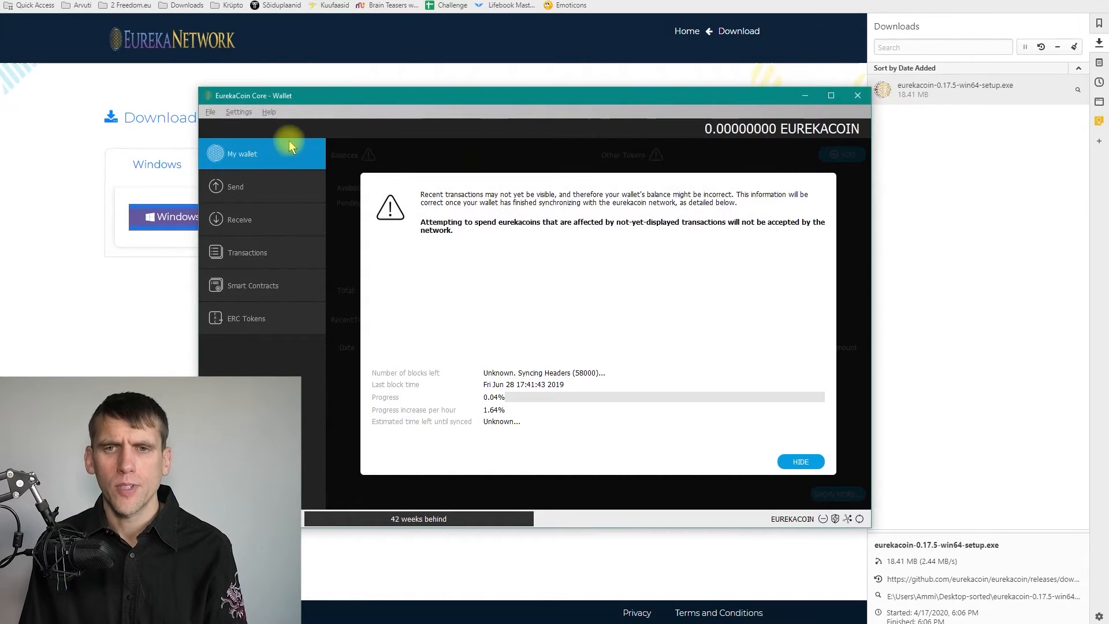
- Open the wallet's configuration file from its options and acknowledge the notice about advanced user options
{"action": "left_click", "coordinate": [238, 111]}
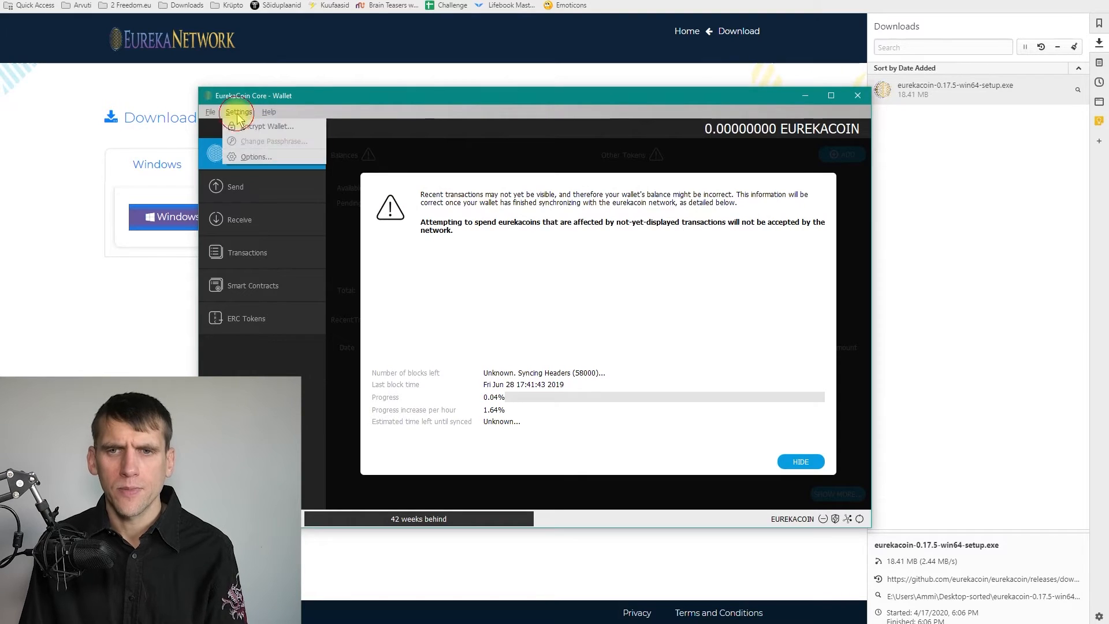
{"action": "left_click", "coordinate": [249, 157]}
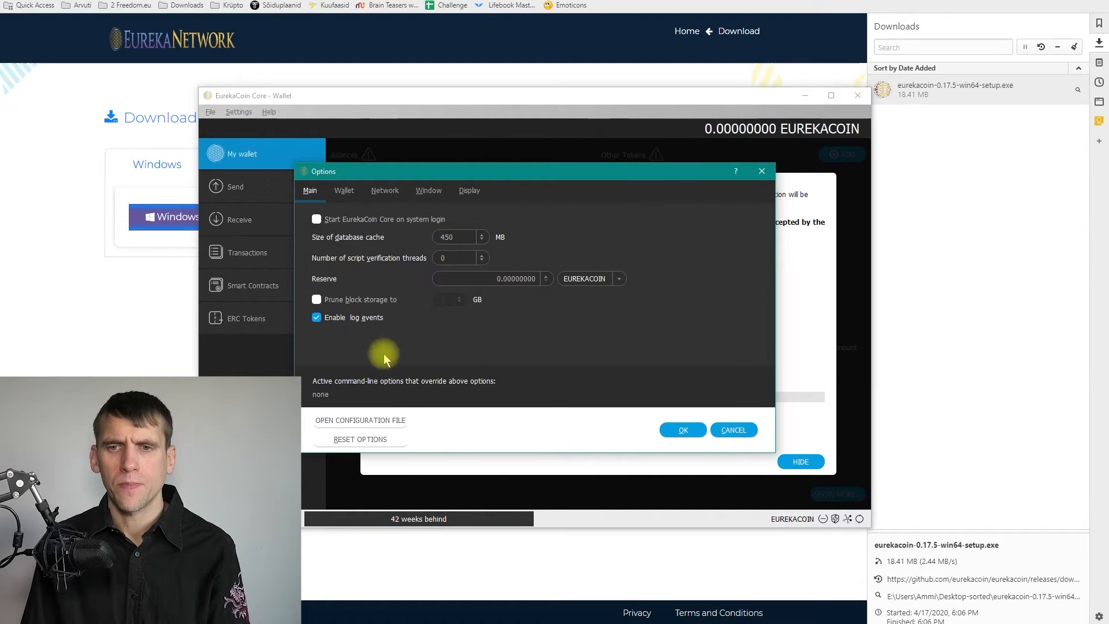
{"action": "left_click", "coordinate": [347, 425]}
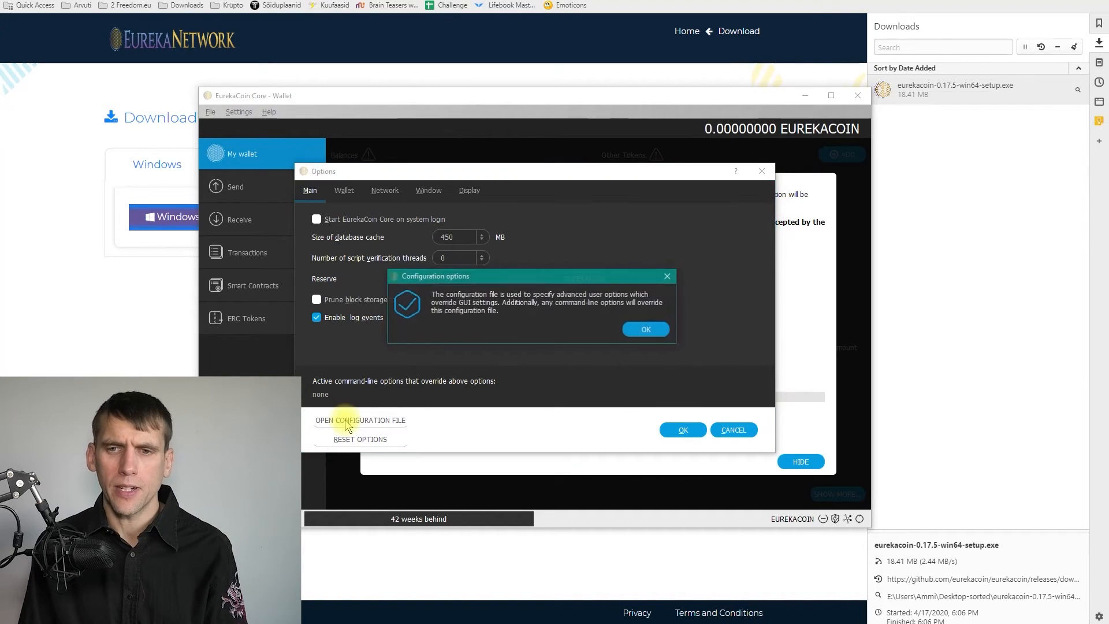
{"action": "left_click", "coordinate": [648, 332]}
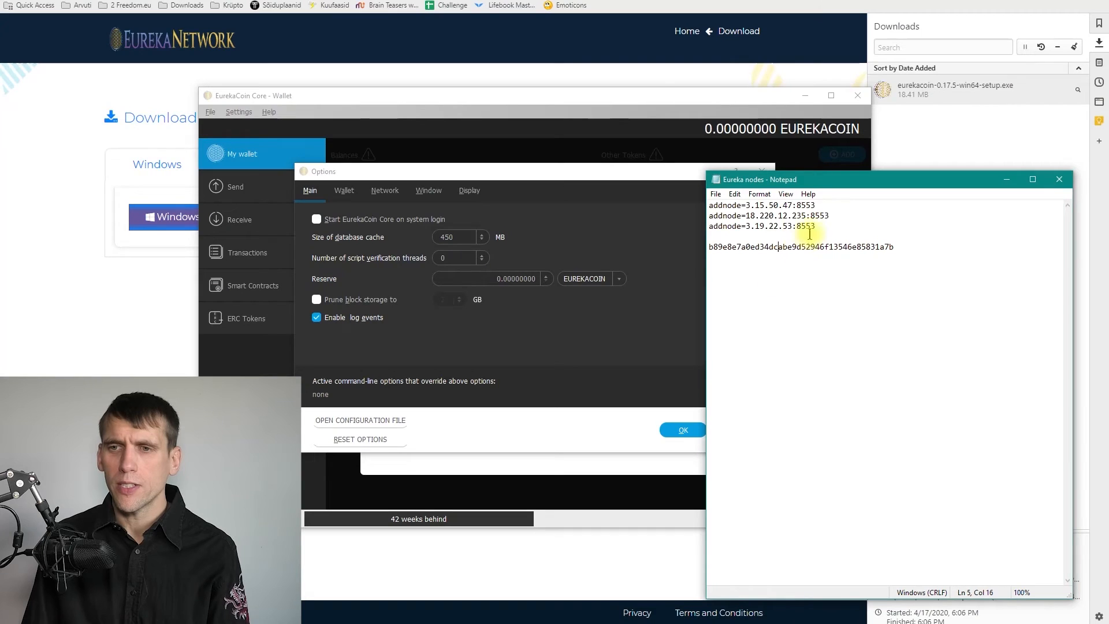
- Copy the addnode lines for 3.15.50.47:8553, 18.220.12.235:8553 and 3.19.22.53:8553 from the Eureka nodes file into the empty eurekacoin configuration file
{"action": "left_click_drag", "start_coordinate": [815, 226], "coordinate": [703, 206]}
{"action": "key", "text": "ctrl+c"}
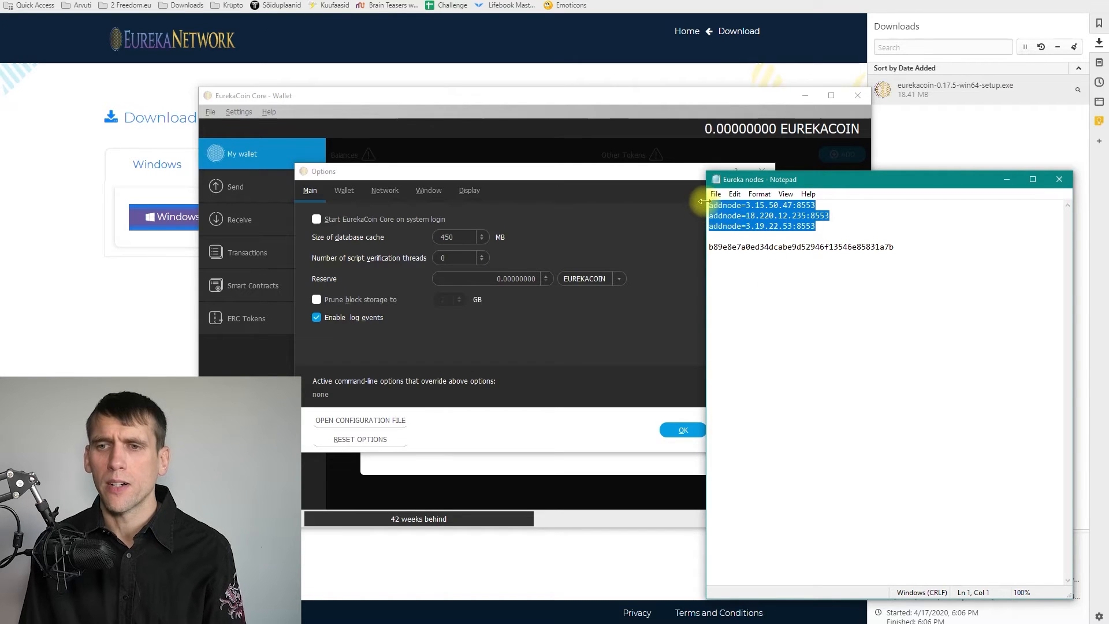
{"action": "left_click_drag", "start_coordinate": [838, 184], "coordinate": [157, 137]}
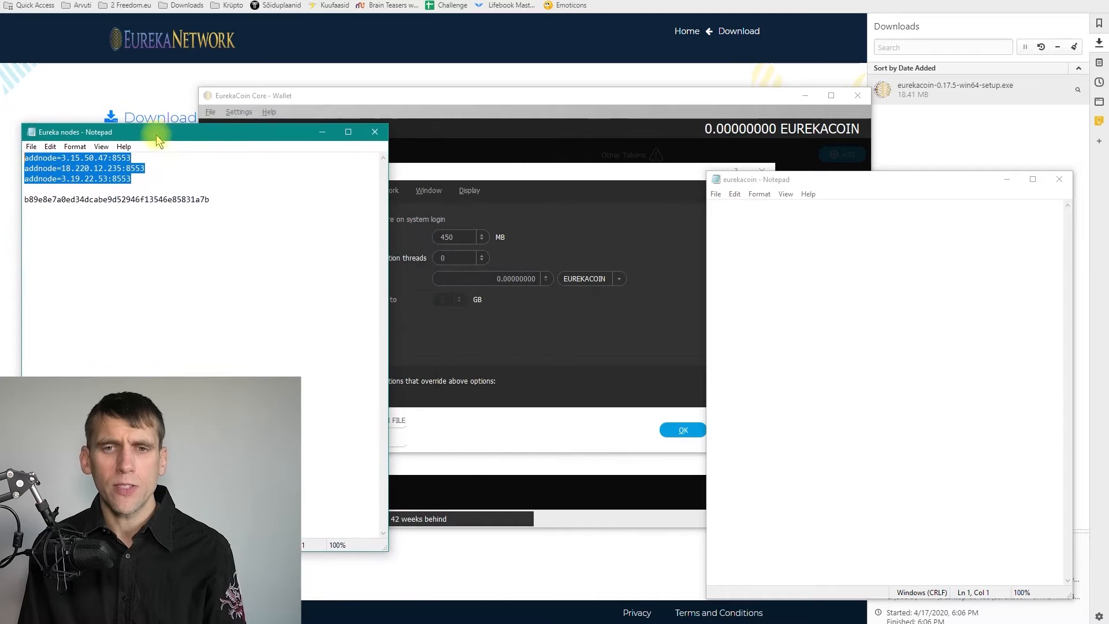
{"action": "left_click", "coordinate": [745, 240]}
{"action": "key", "text": "ctrl+v"}
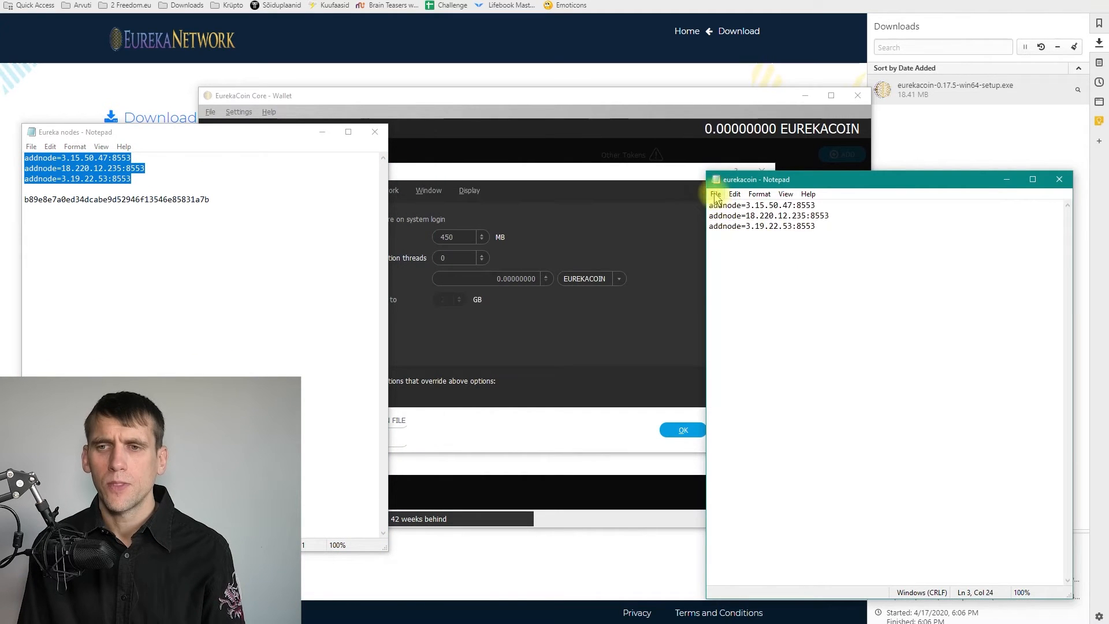
- Save the eurekacoin configuration file with the added nodes and close it
{"action": "left_click", "coordinate": [715, 195]}
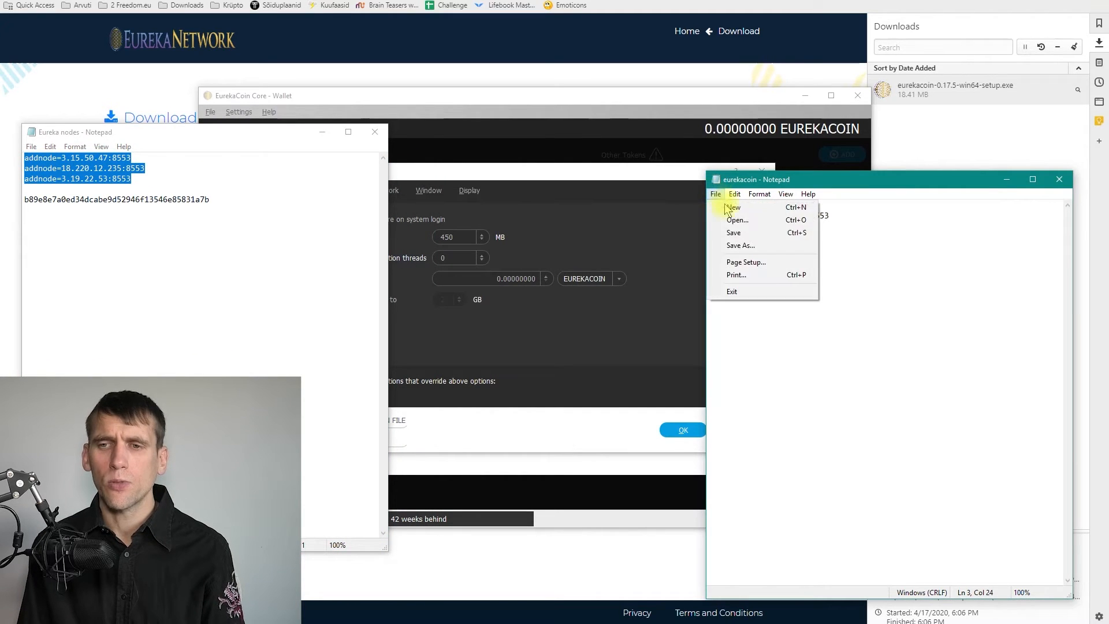
{"action": "left_click", "coordinate": [734, 232]}
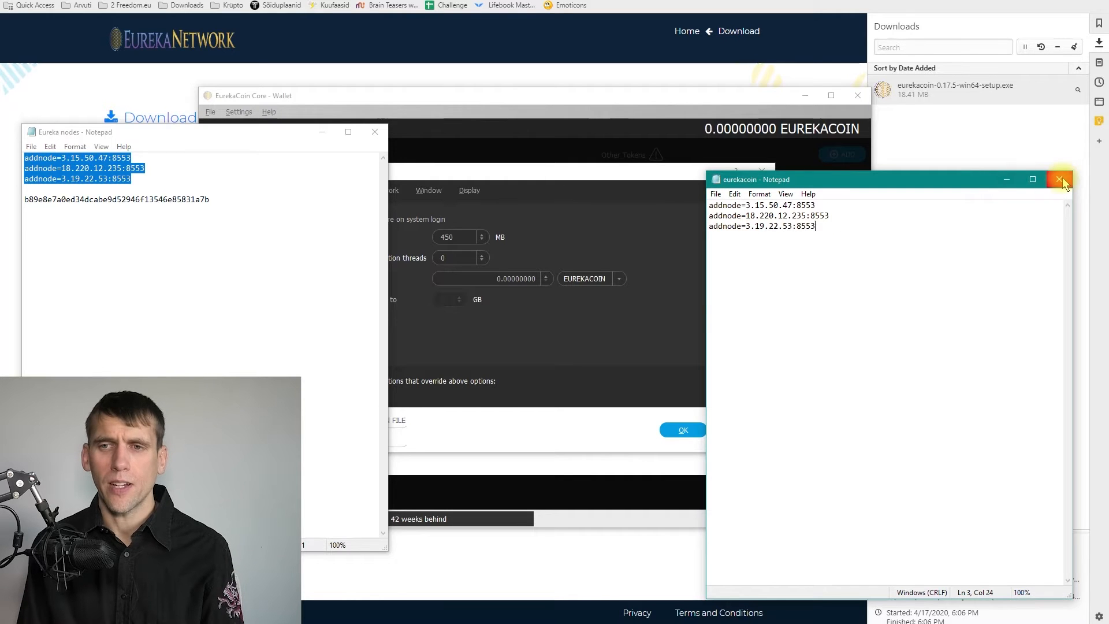
{"action": "left_click", "coordinate": [1059, 179]}
- Accept the wallet options and exit EurekaCoin Core
{"action": "left_click", "coordinate": [634, 102]}
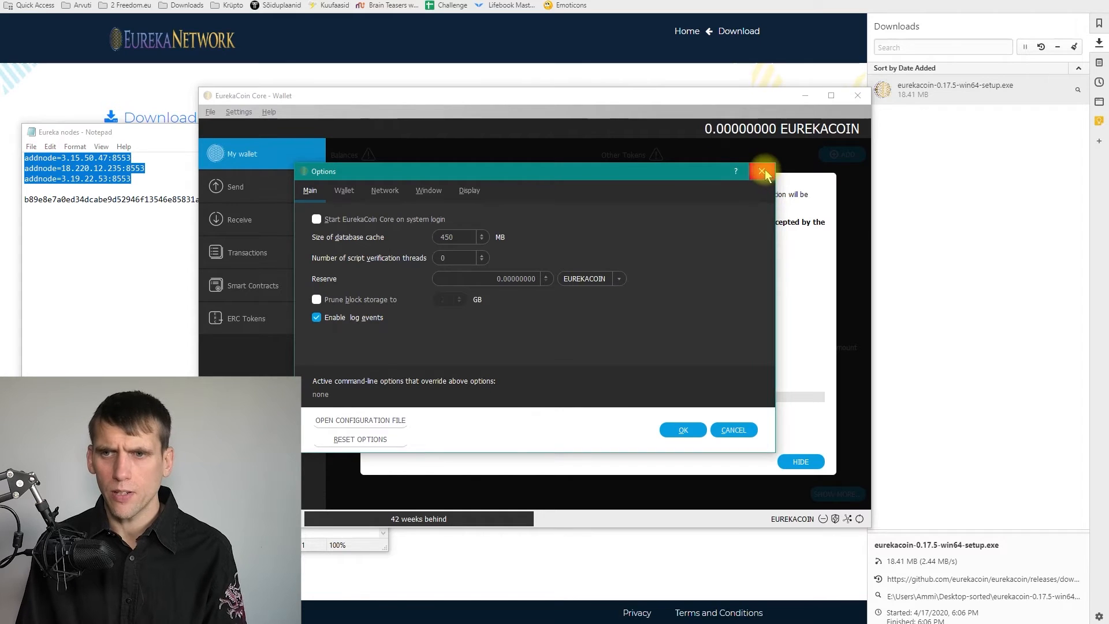
{"action": "left_click", "coordinate": [687, 429]}
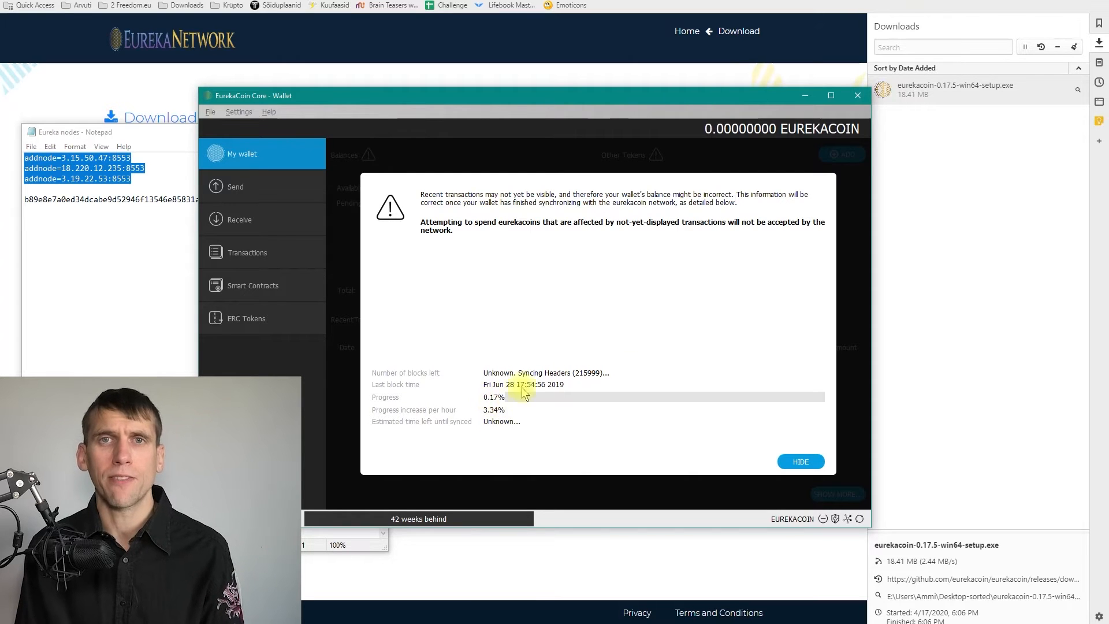
{"action": "left_click", "coordinate": [210, 112]}
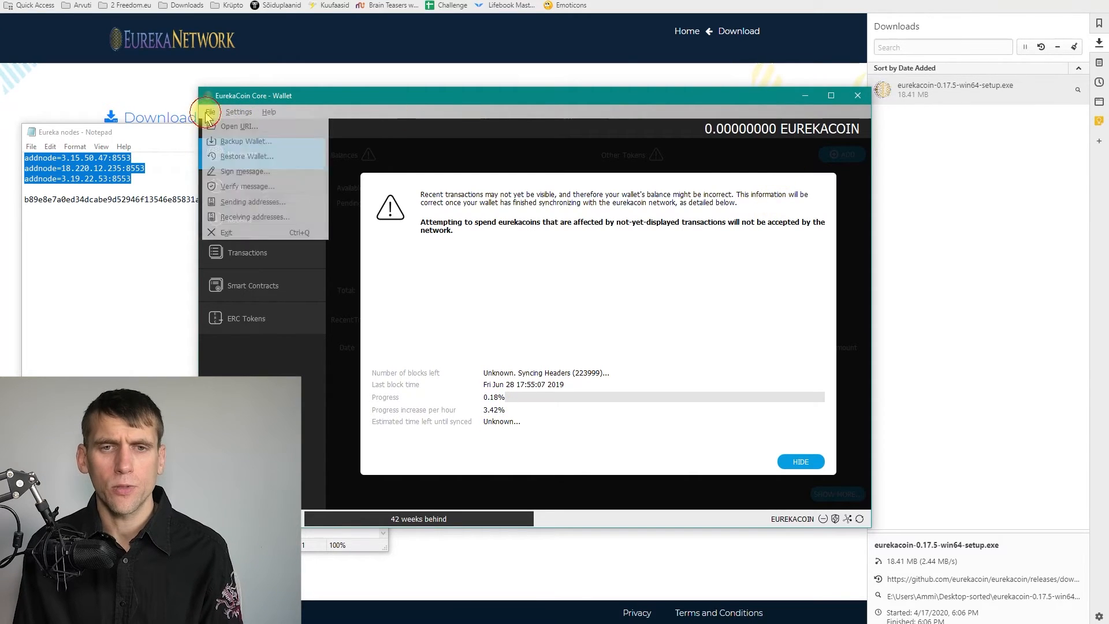
{"action": "left_click", "coordinate": [225, 233]}
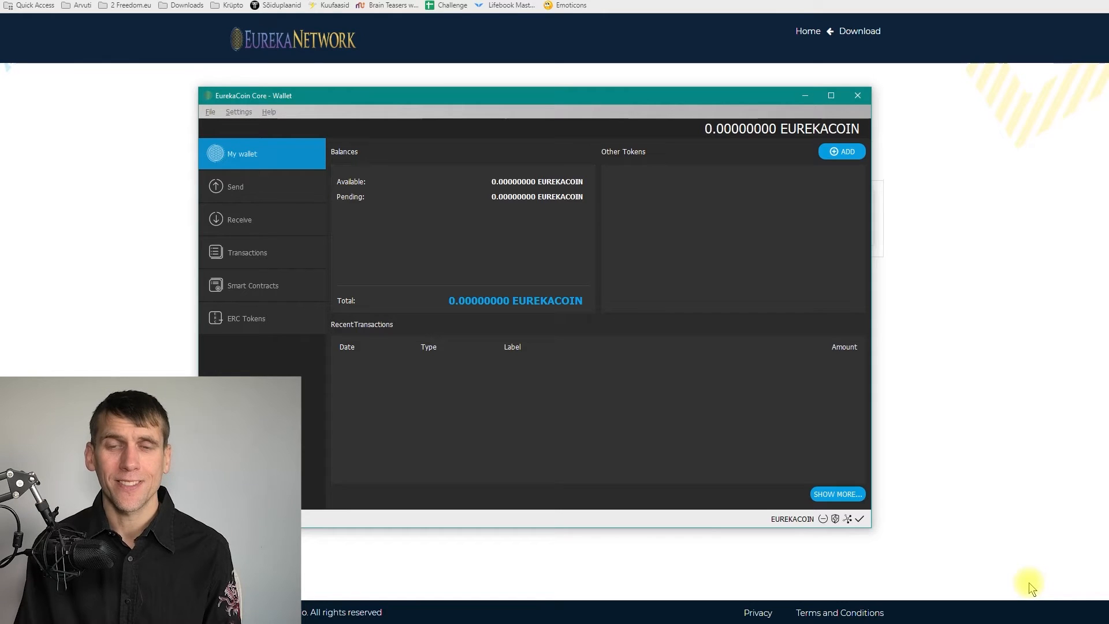
- Generate a receiving address through a payment request with all fields left blank, and close its payment information
{"action": "left_click", "coordinate": [230, 231]}
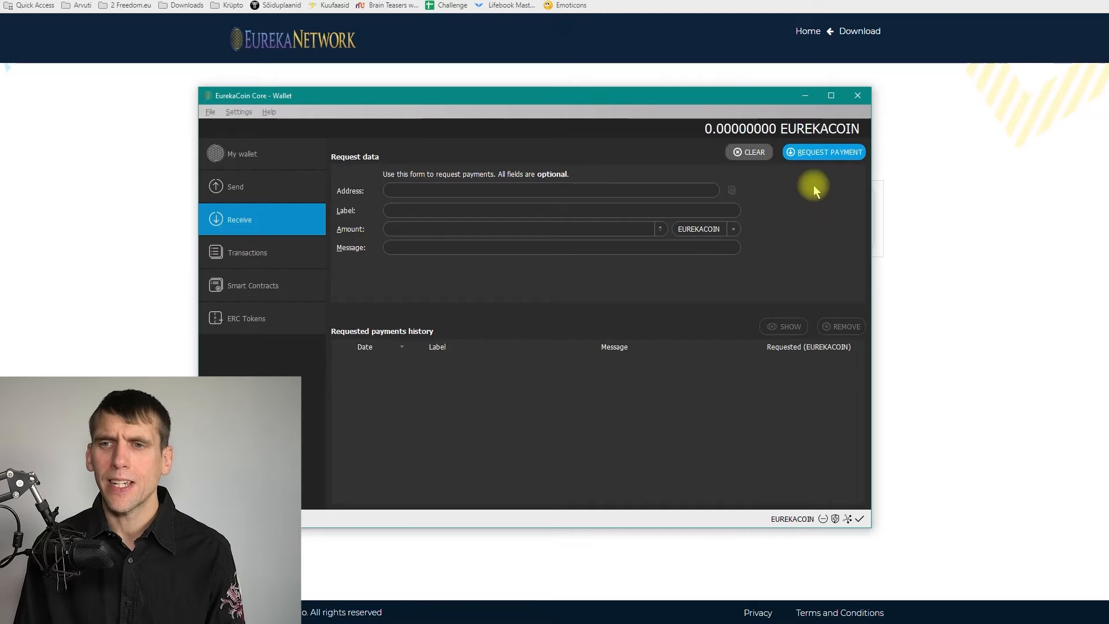
{"action": "left_click", "coordinate": [820, 154]}
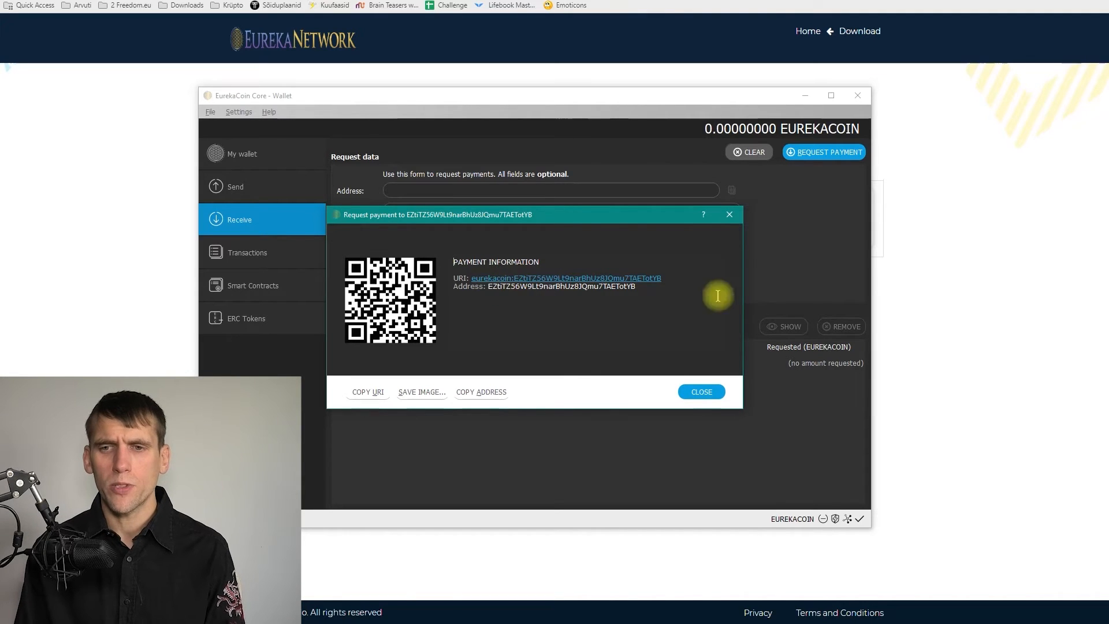
{"action": "left_click", "coordinate": [705, 392]}
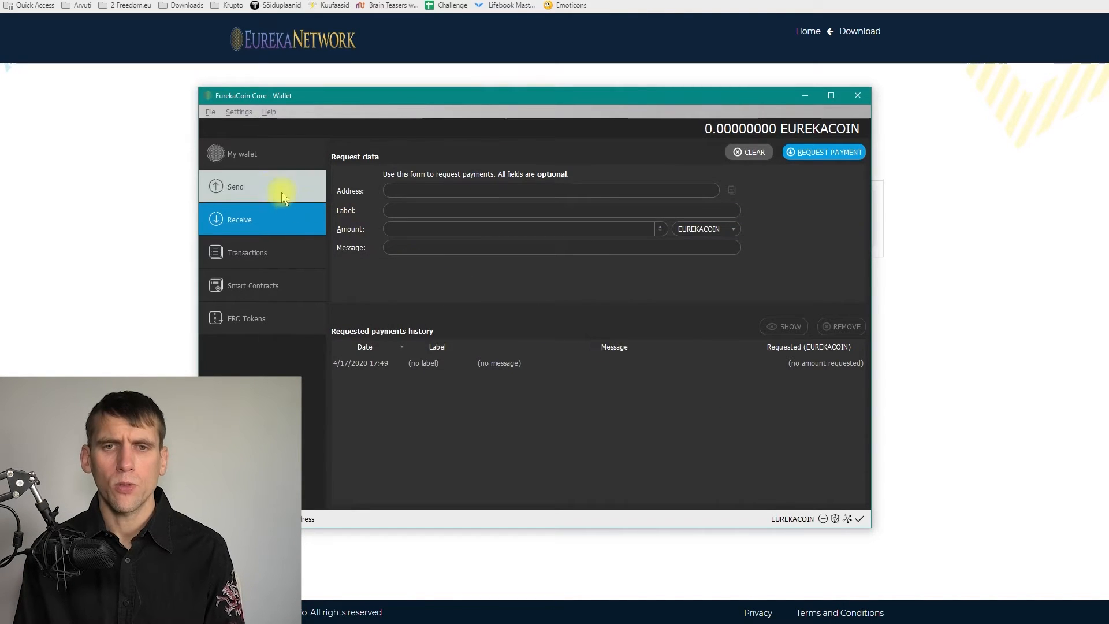
- Start adding another token to the wallet and choose the generated receiving address as its token address
{"action": "left_click", "coordinate": [229, 154]}
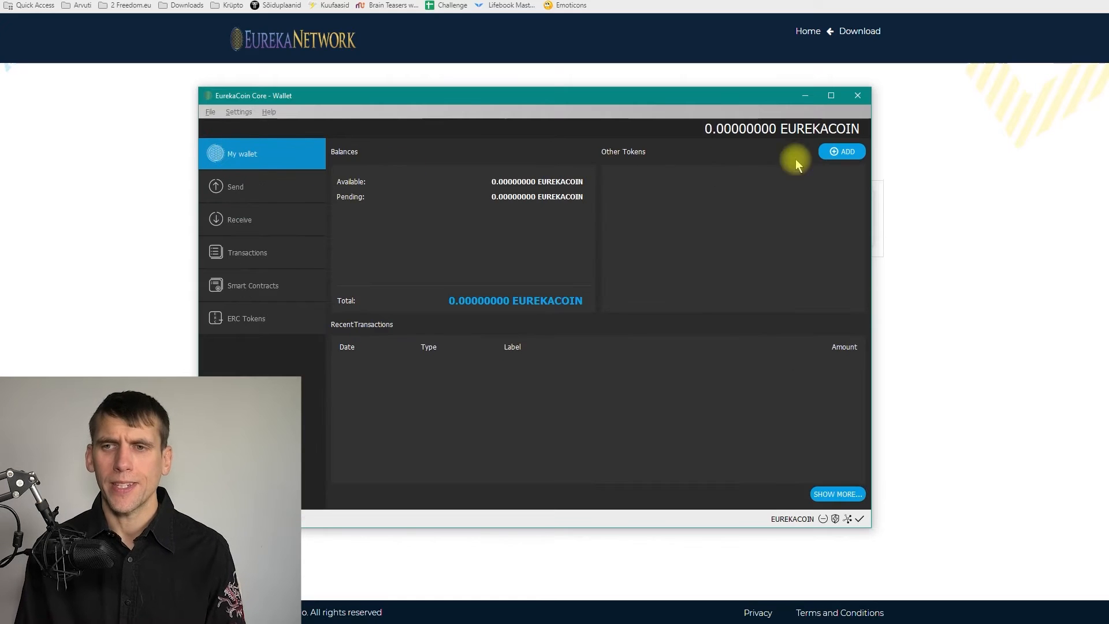
{"action": "left_click", "coordinate": [838, 151]}
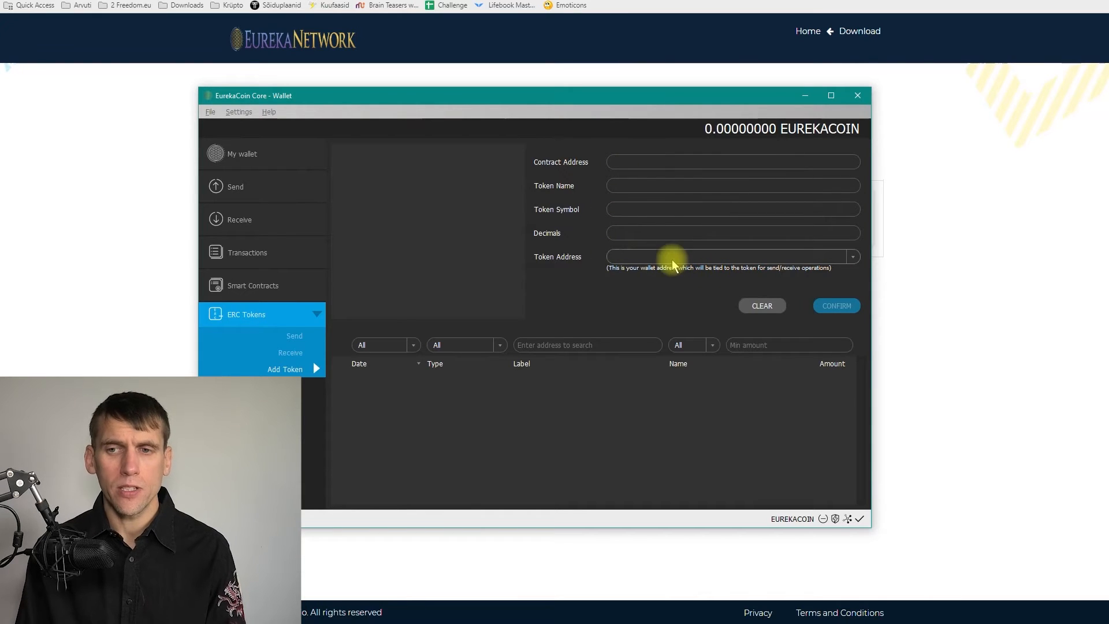
{"action": "left_click", "coordinate": [852, 257]}
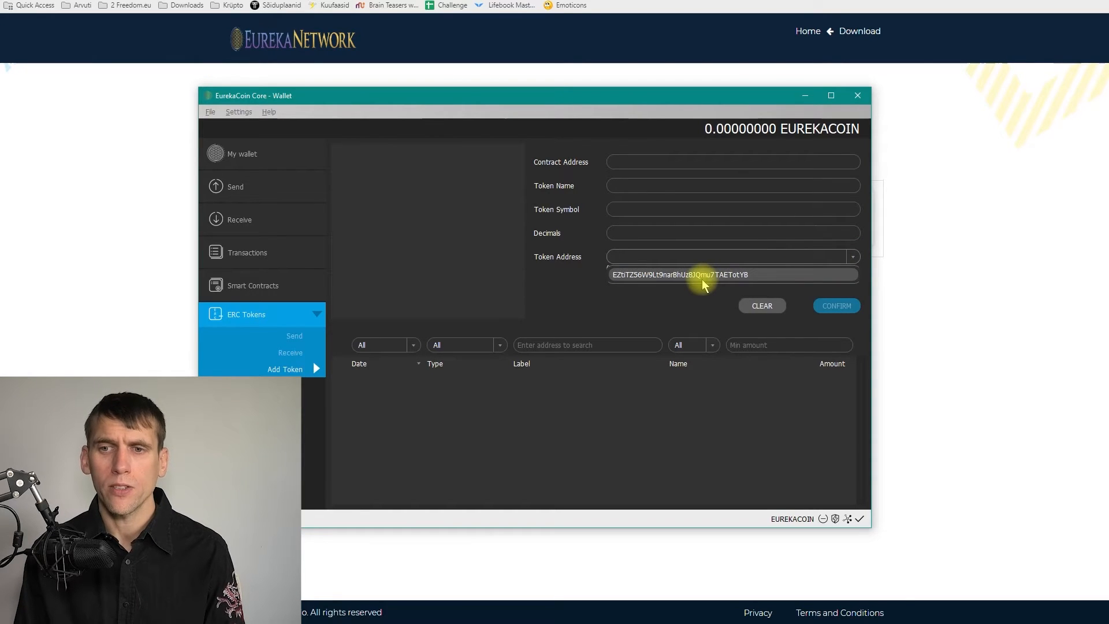
{"action": "left_click", "coordinate": [718, 276]}
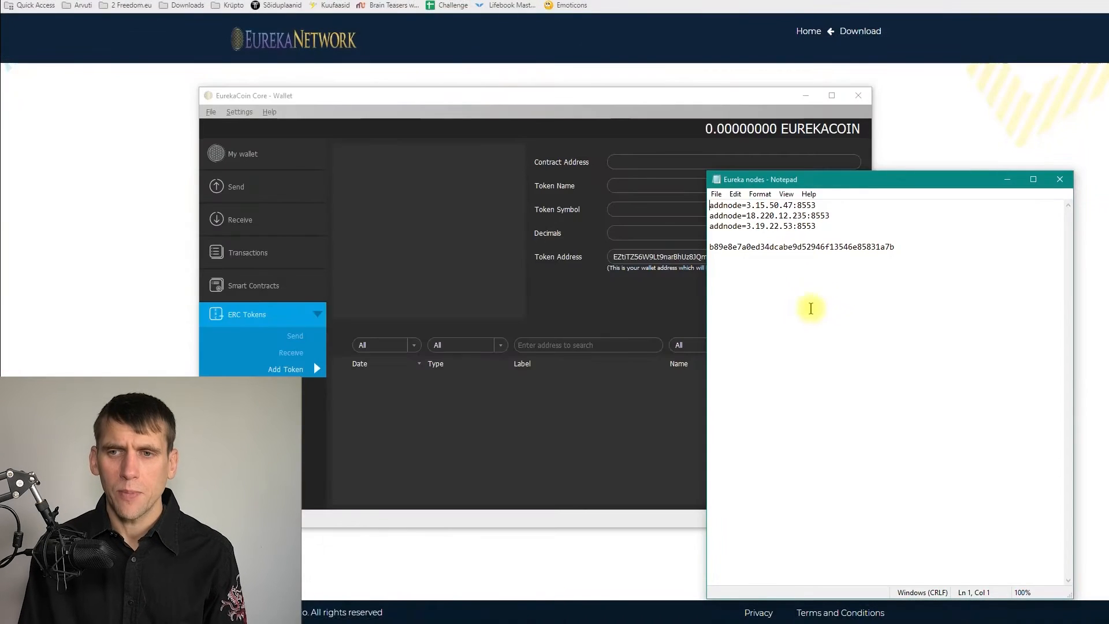
- Add the ERC token using the contract address copied from the Eureka nodes file, and display it in the wallet overview
{"action": "left_click_drag", "start_coordinate": [896, 246], "coordinate": [694, 247]}
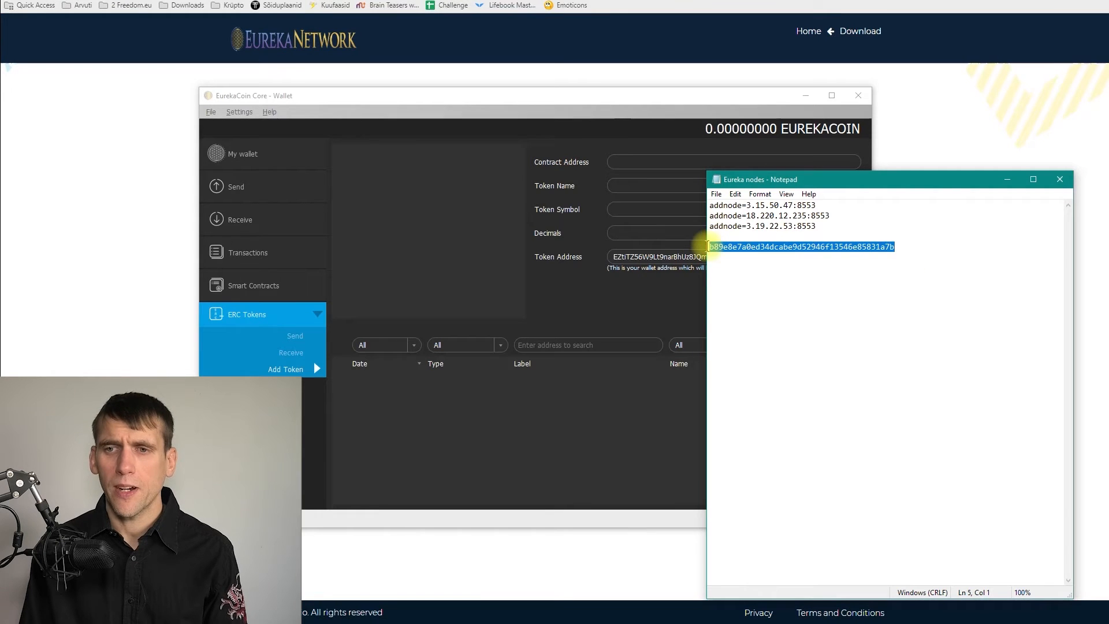
{"action": "left_click", "coordinate": [656, 164]}
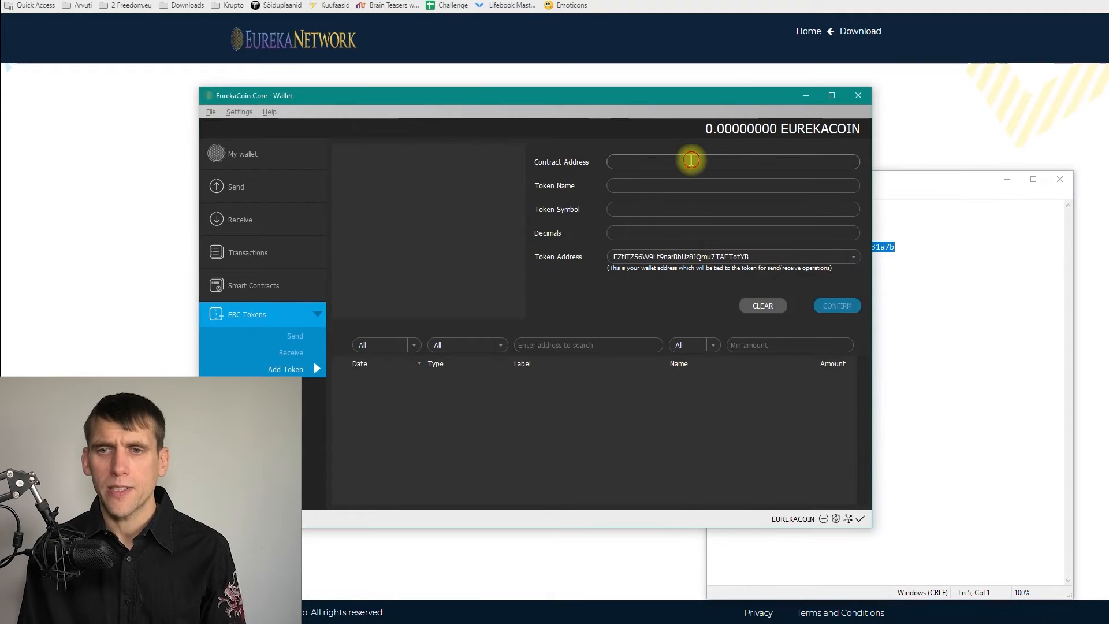
{"action": "key", "text": "ctrl+v"}
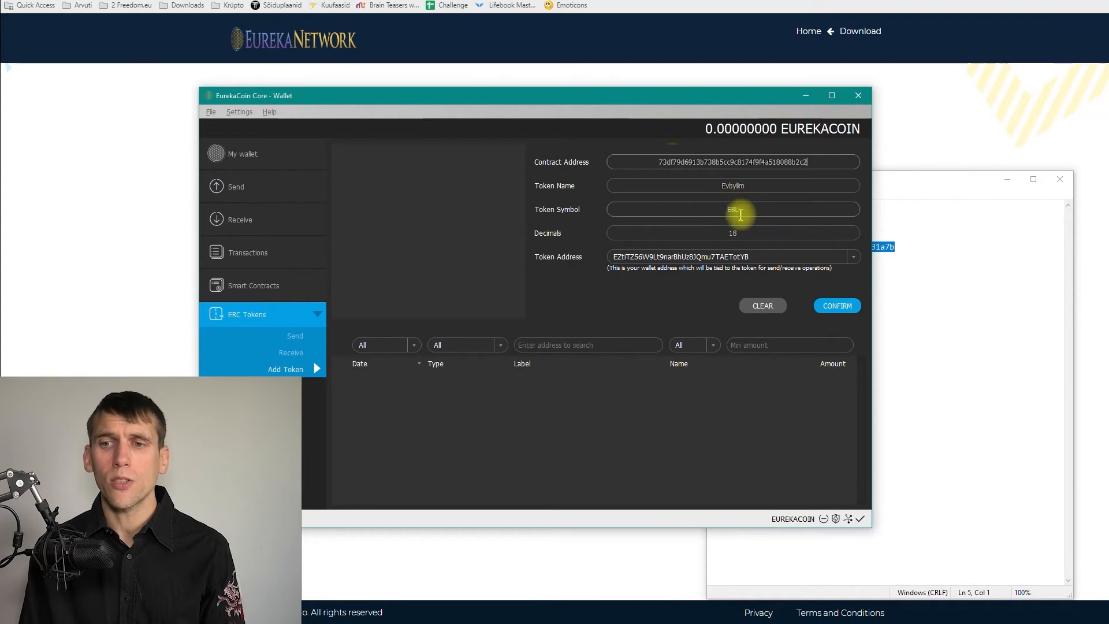
{"action": "left_click", "coordinate": [834, 308]}
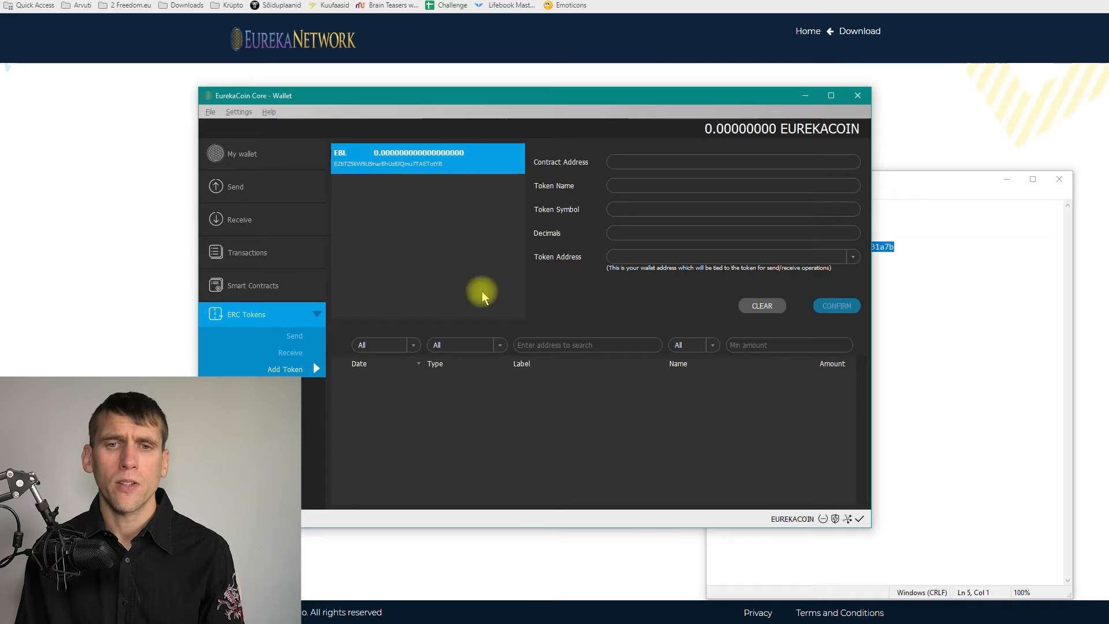
{"action": "left_click", "coordinate": [241, 154]}
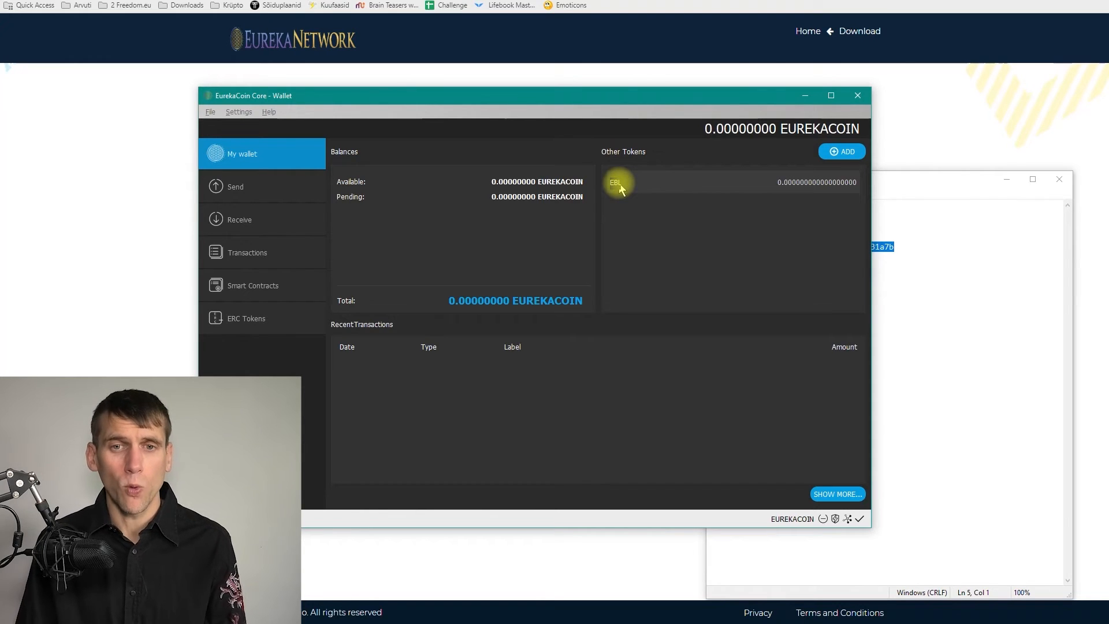
- Encrypt the wallet with a new passphrase entered twice, confirming the encryption and acknowledging the closing notice
{"action": "left_click", "coordinate": [238, 112]}
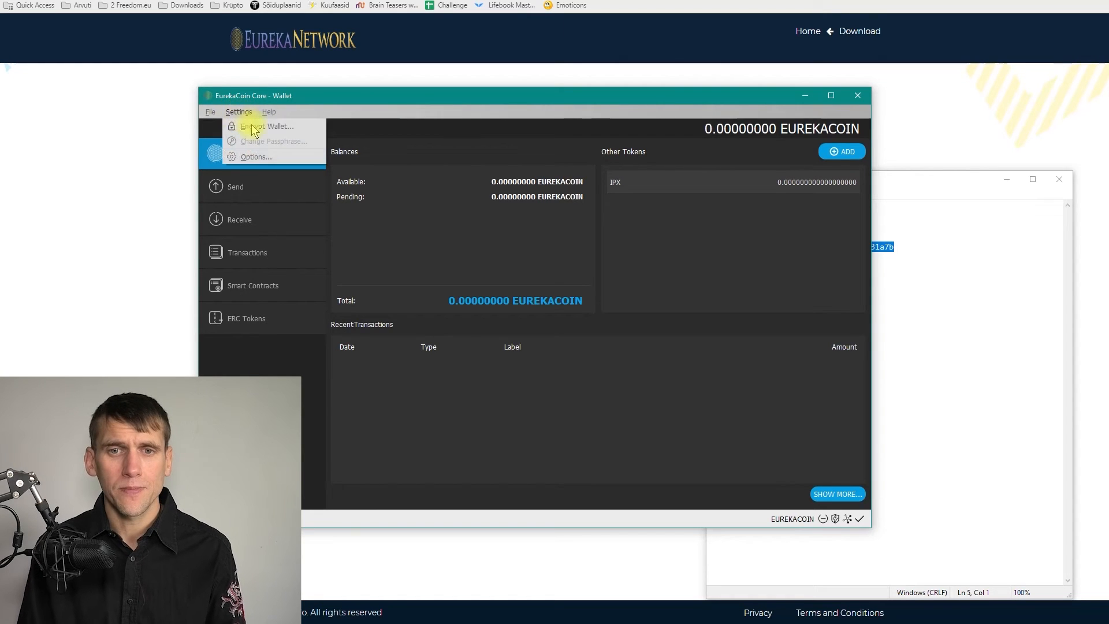
{"action": "left_click", "coordinate": [251, 128]}
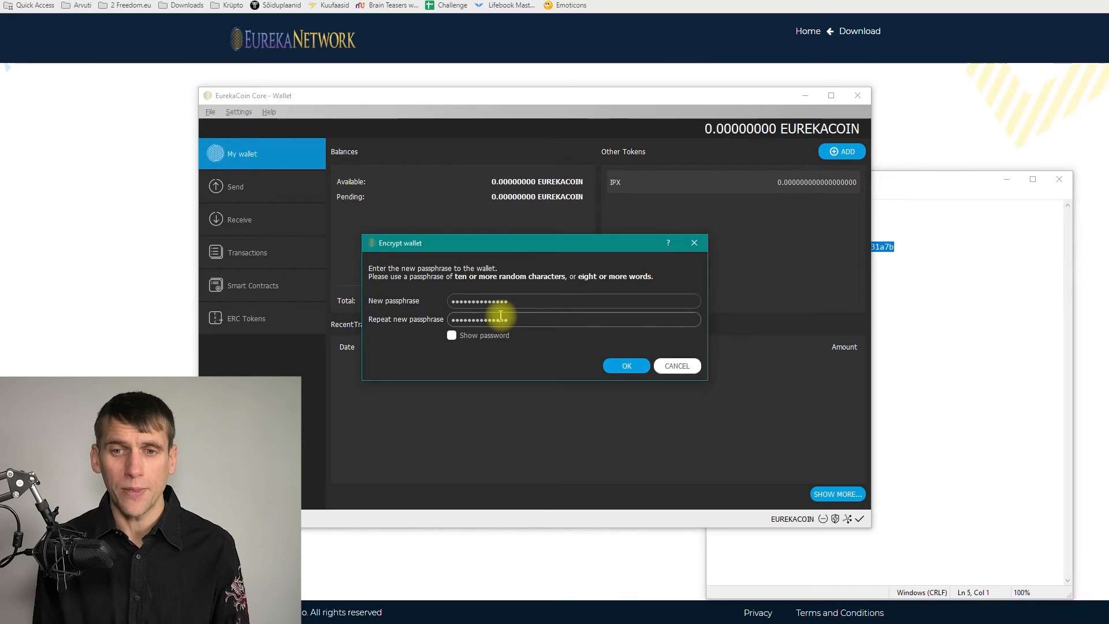
{"action": "left_click", "coordinate": [629, 367]}
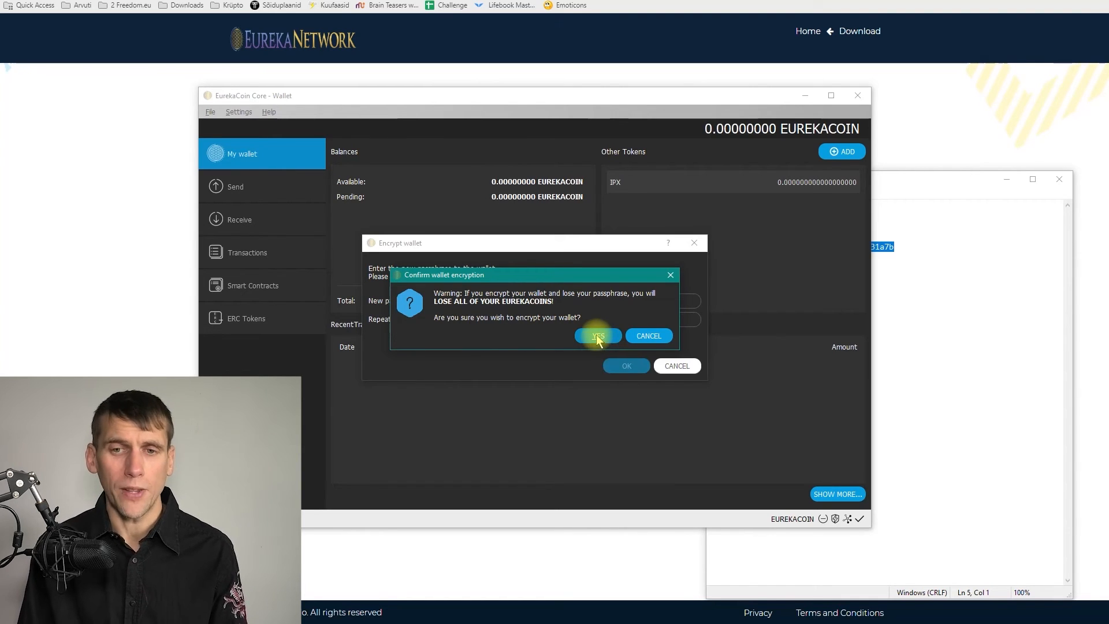
{"action": "left_click", "coordinate": [597, 336]}
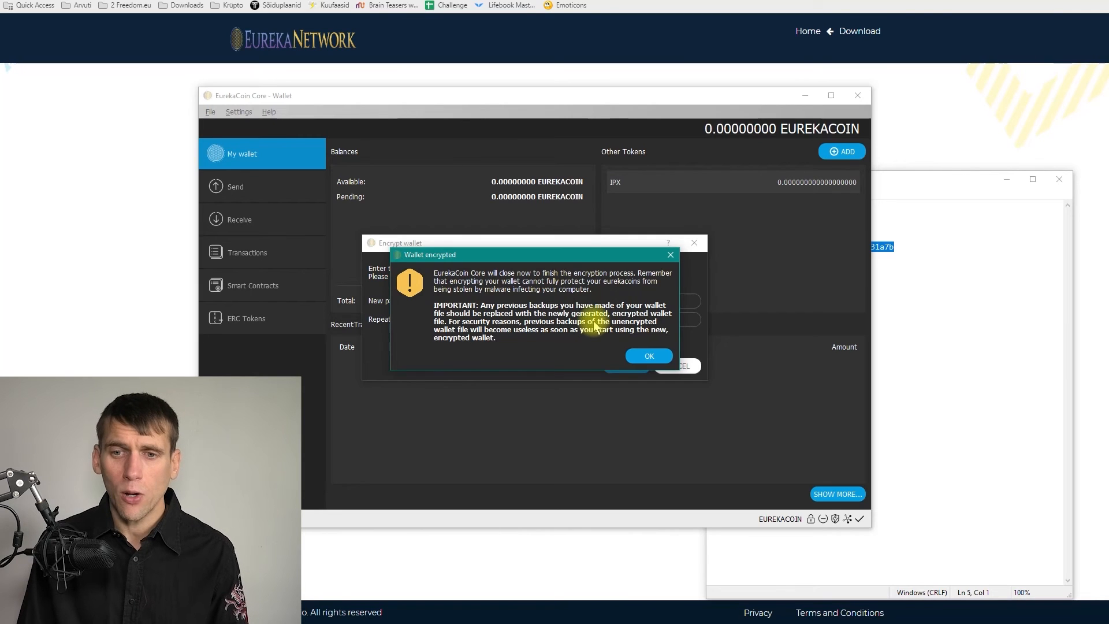
{"action": "left_click", "coordinate": [648, 357]}
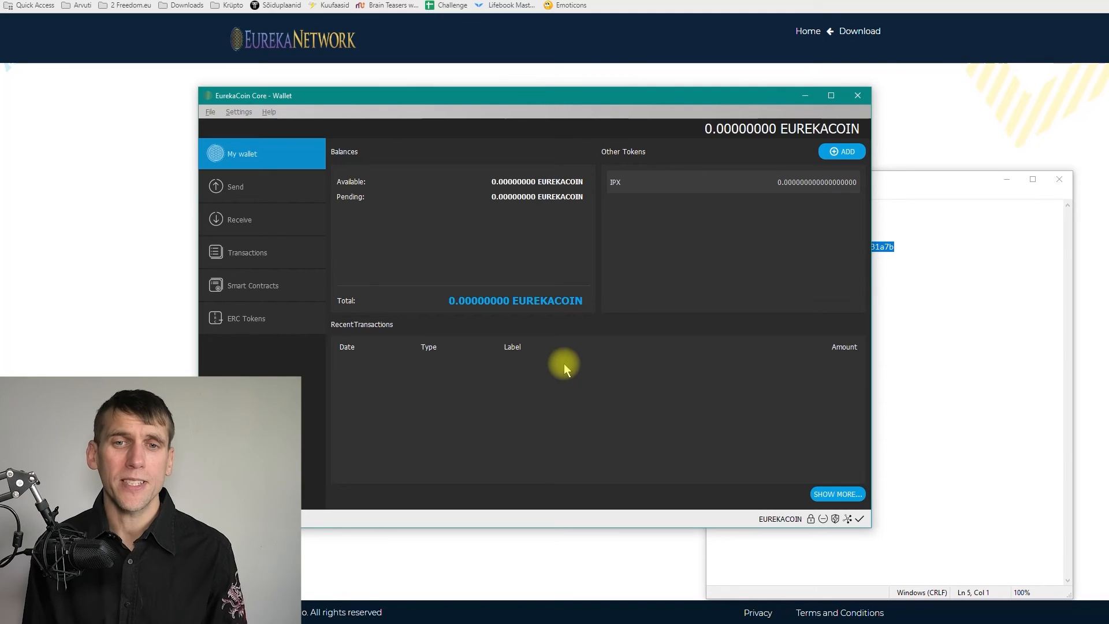
- Back up the encrypted wallet as a .dat wallet data file in the Documents library
{"action": "left_click", "coordinate": [211, 112]}
{"action": "left_click", "coordinate": [231, 141]}
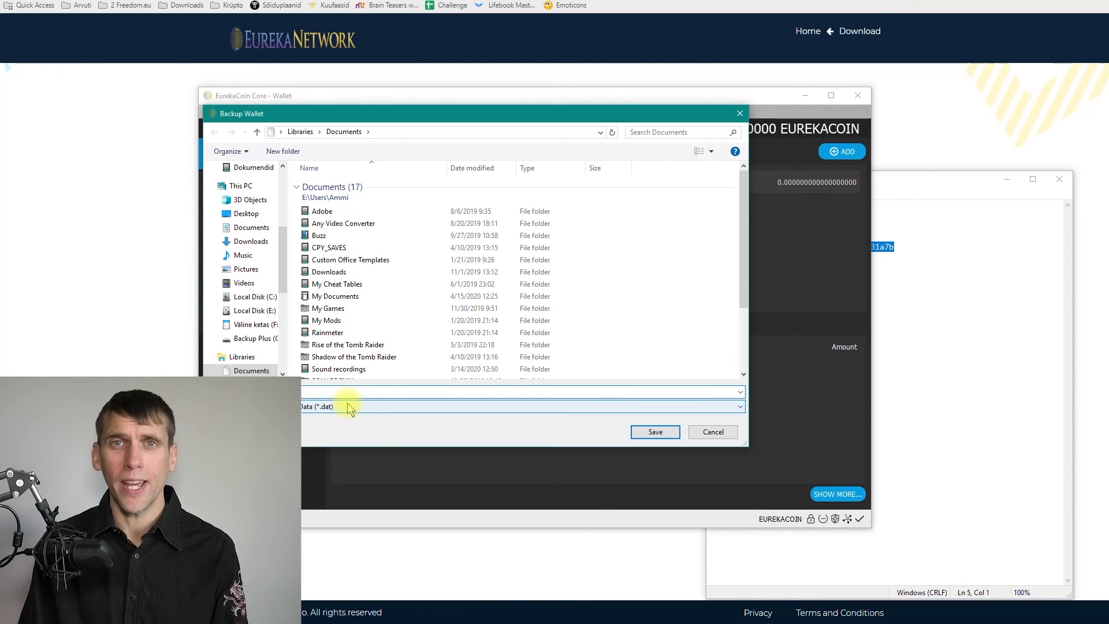
{"action": "left_click", "coordinate": [647, 435]}
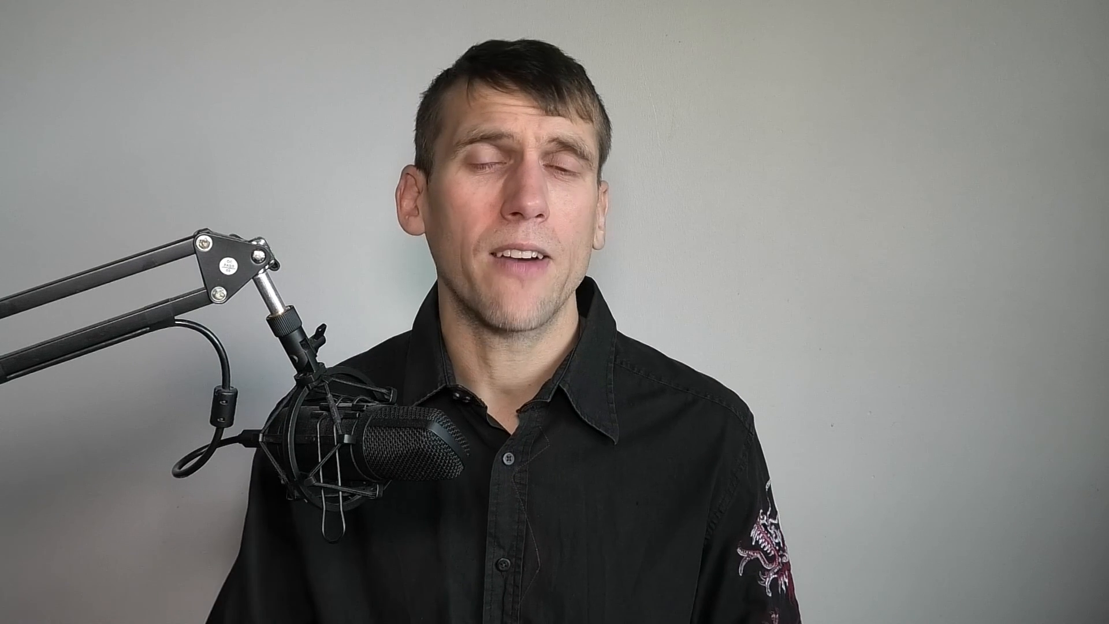